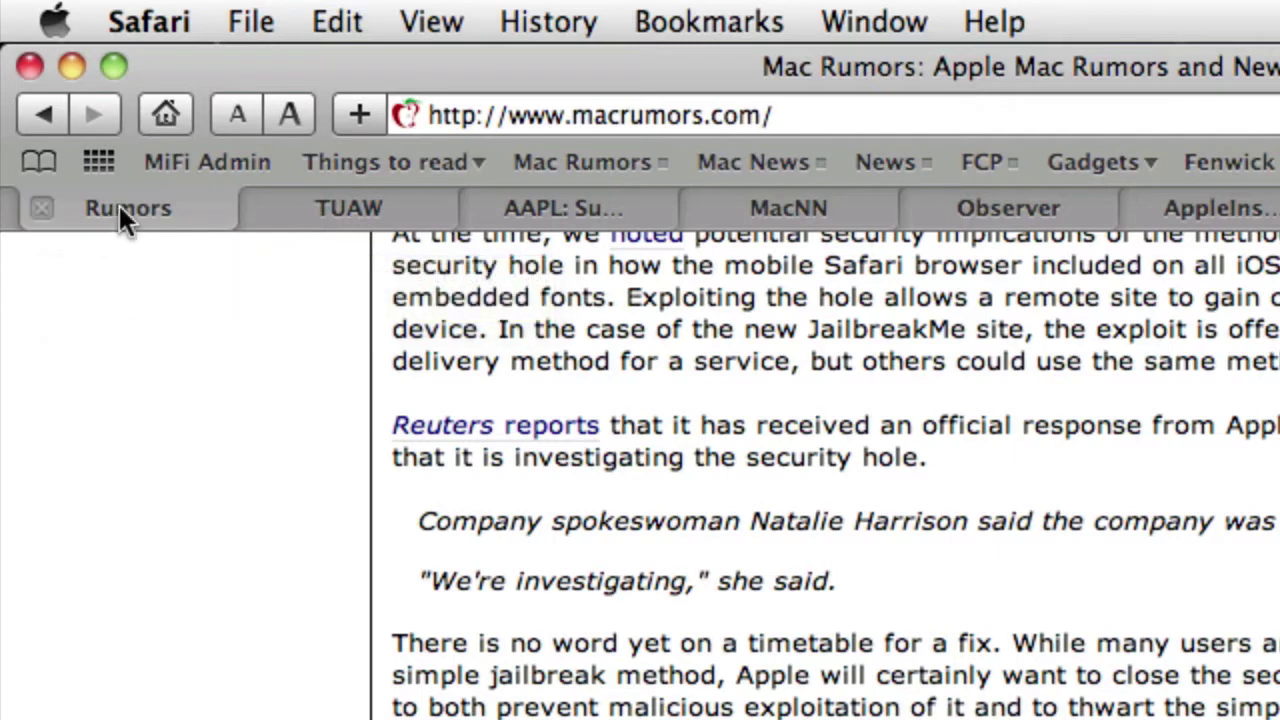
Close the Rumors, TUAW and AAPL Yahoo Finance tabs in Safari, leaving MacNN.
click(42, 209)
click(42, 209)
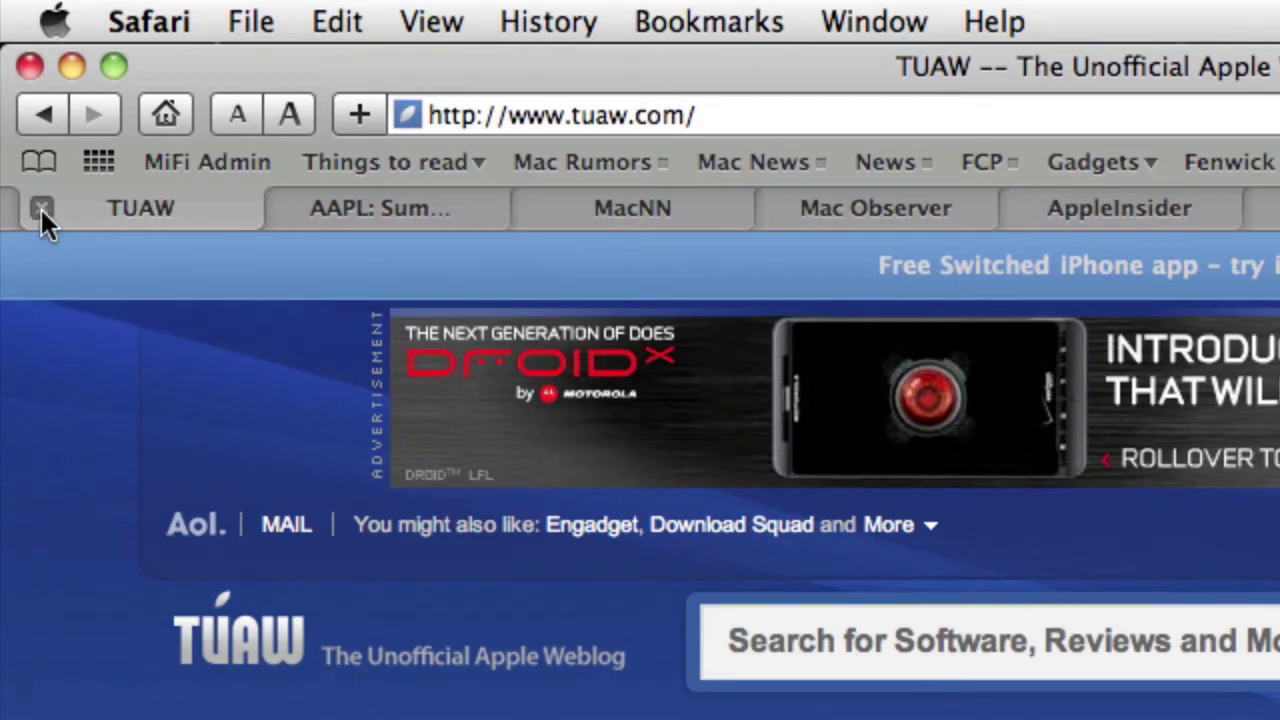
click(41, 208)
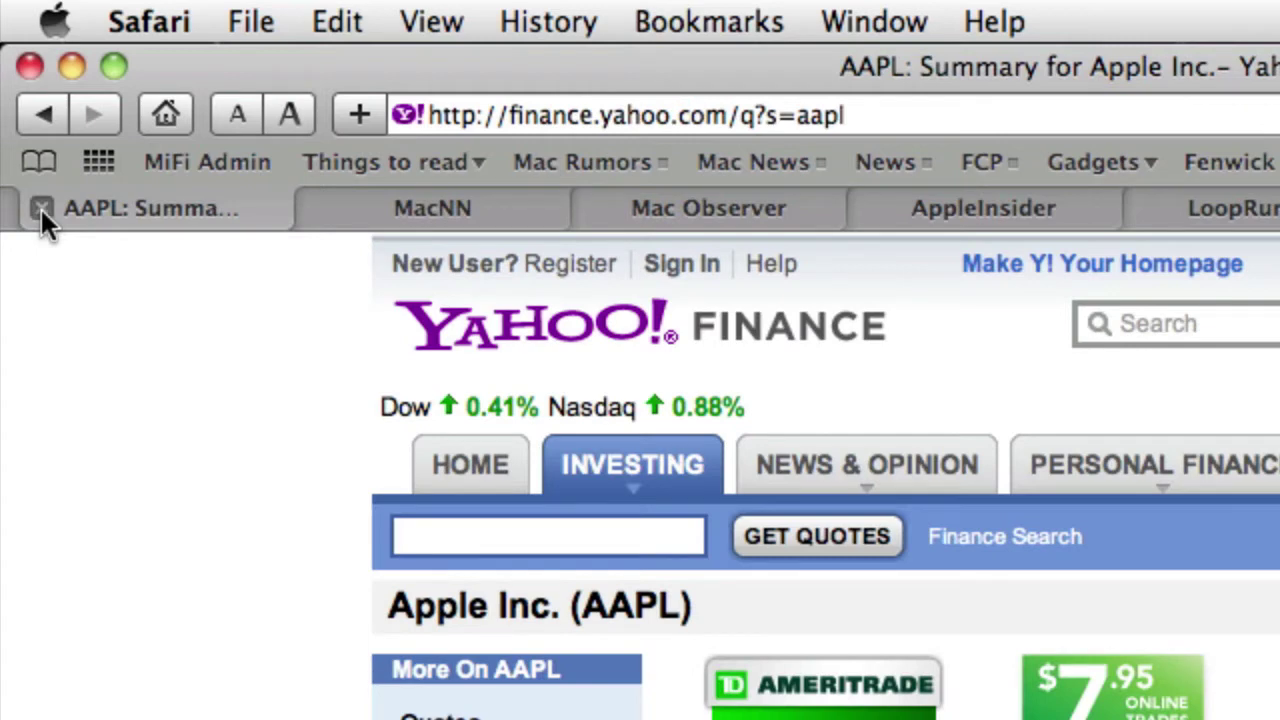
click(41, 210)
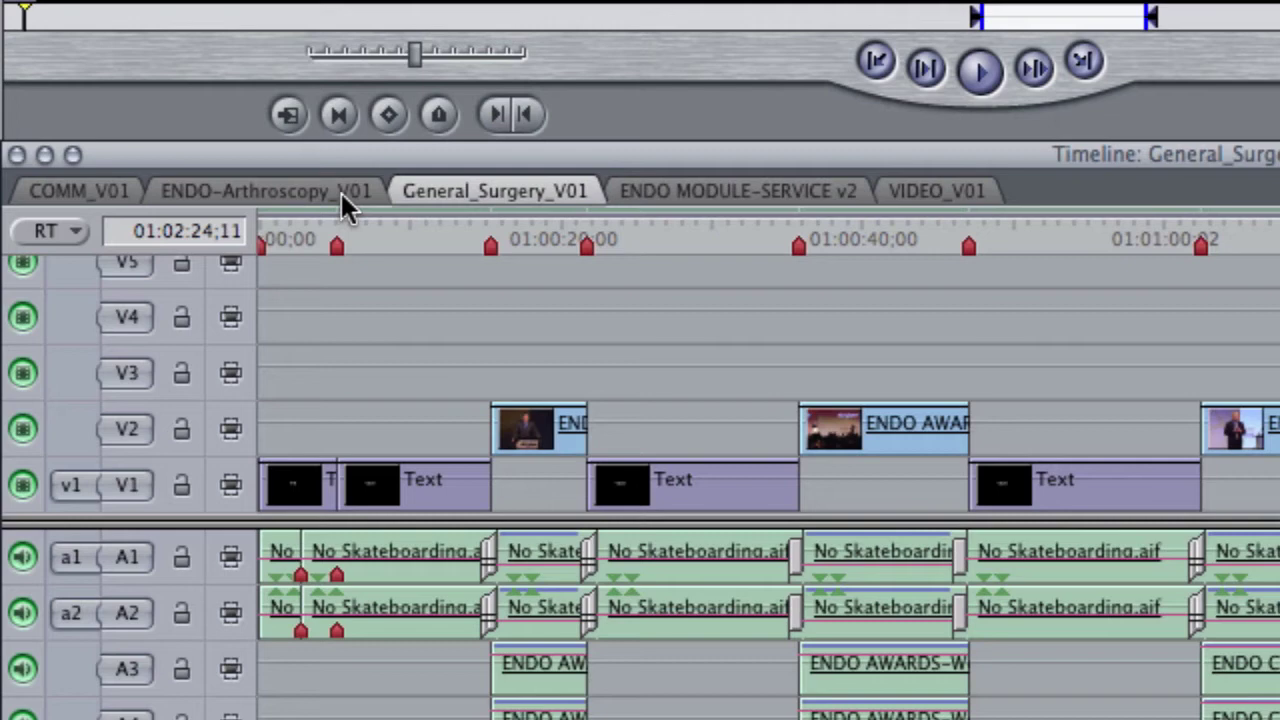
Close the General_Surgery_V01 and ENDO-Arthroscopy_V01 sequence tabs using Close Tab.
right_click(455, 190)
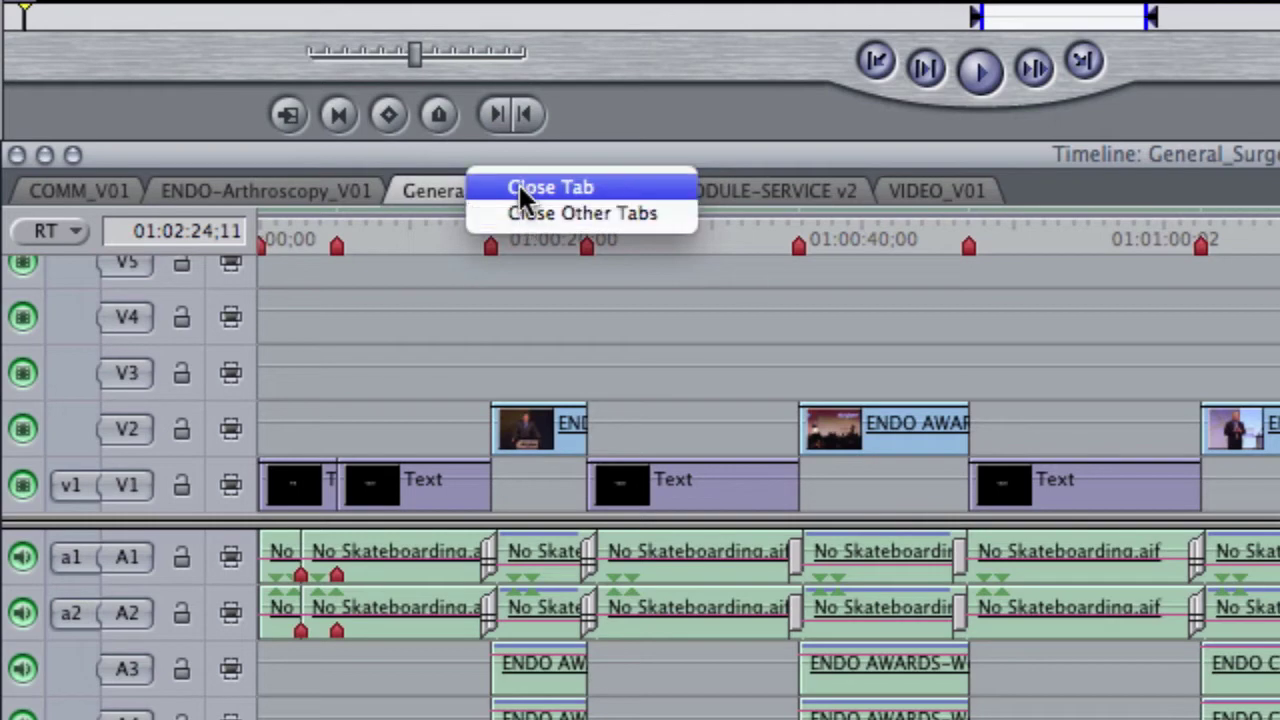
click(518, 184)
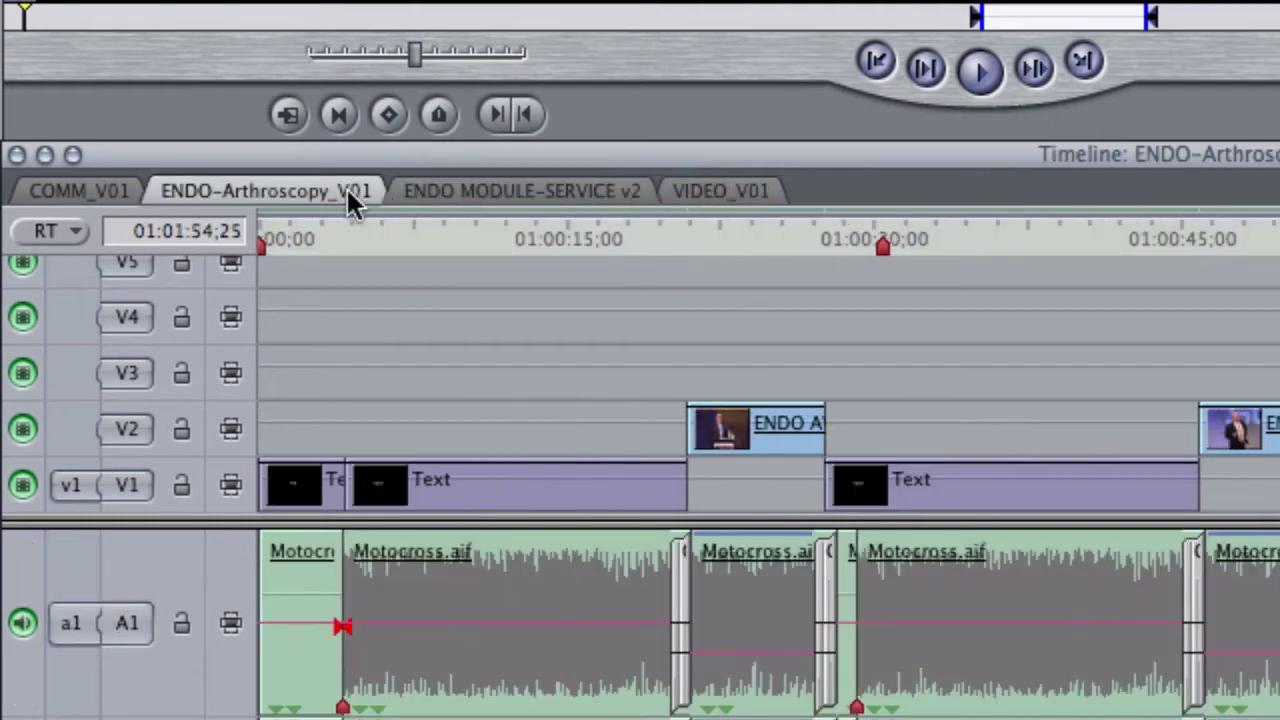
right_click(322, 196)
click(366, 188)
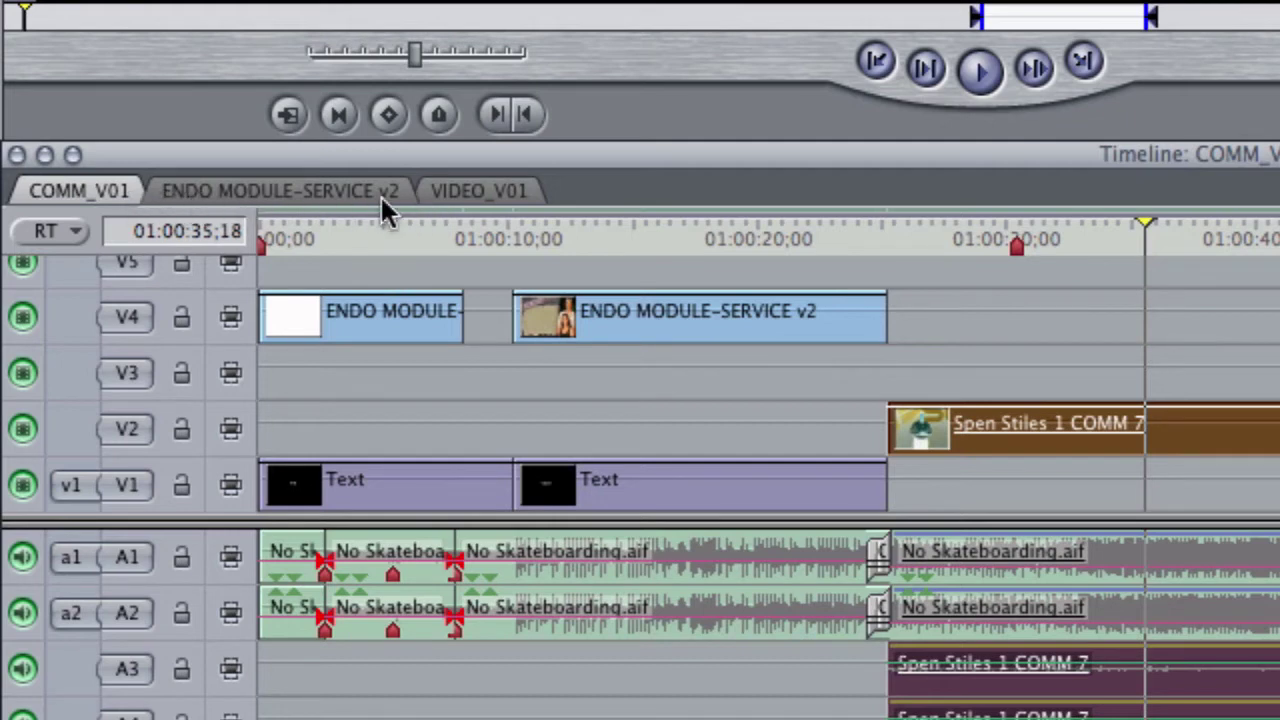
mouse_move(526, 221)
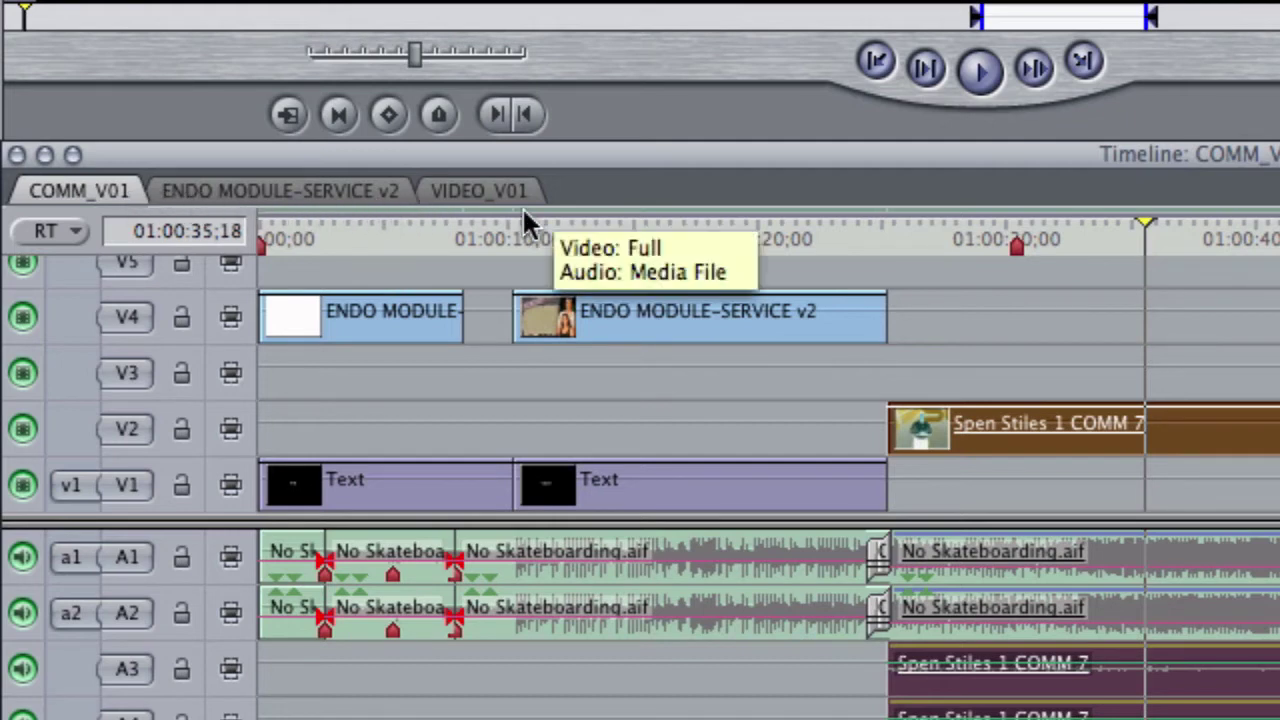
Switch to Adobe After Effects CS5 from the Cmd+Tab app switcher.
key(super+Tab)
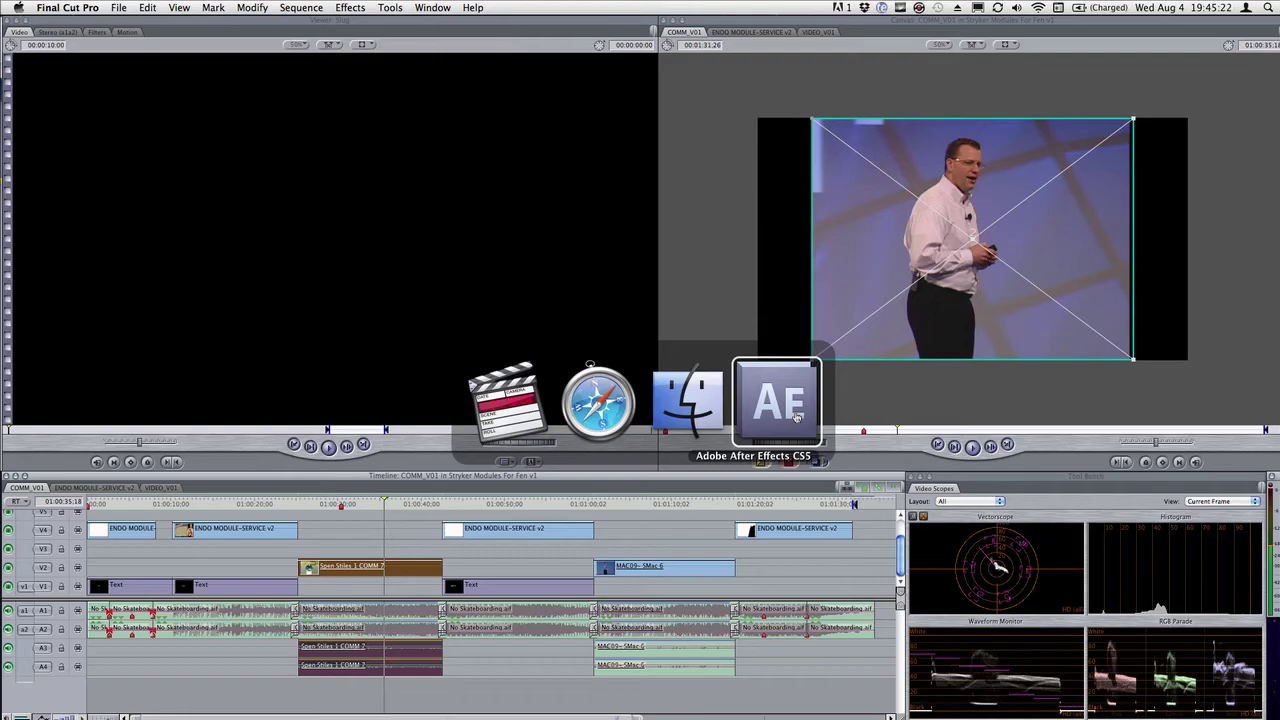
click(797, 417)
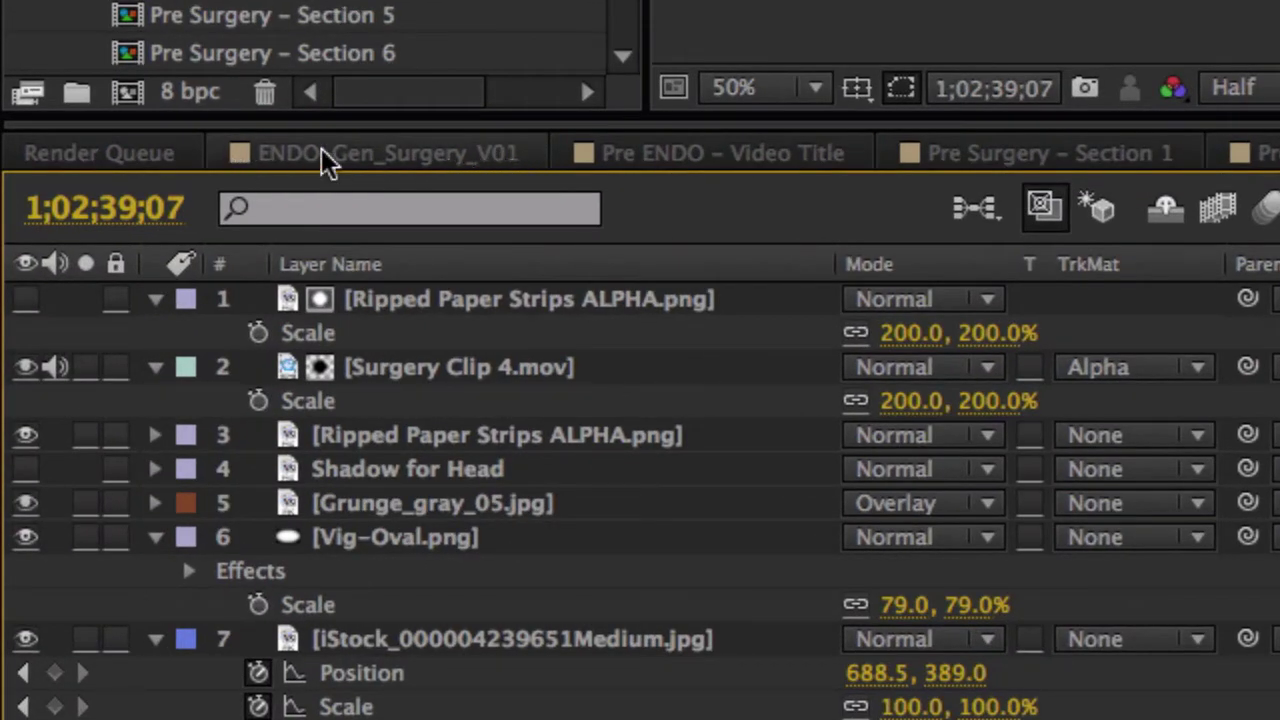
Close ENDO-Gen_Surgery_V01, Pre ENDO – Video Title, Pre Surgery Sections 1–3 and Clips 1–2.
click(525, 156)
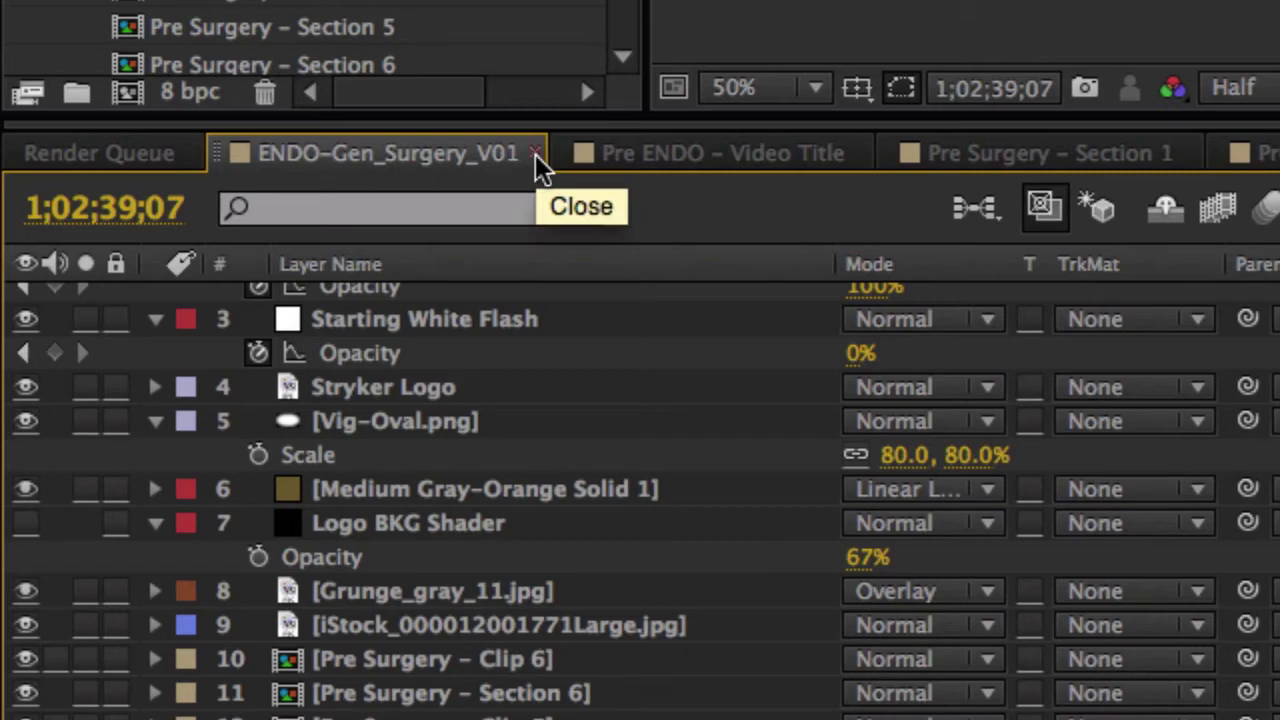
click(535, 155)
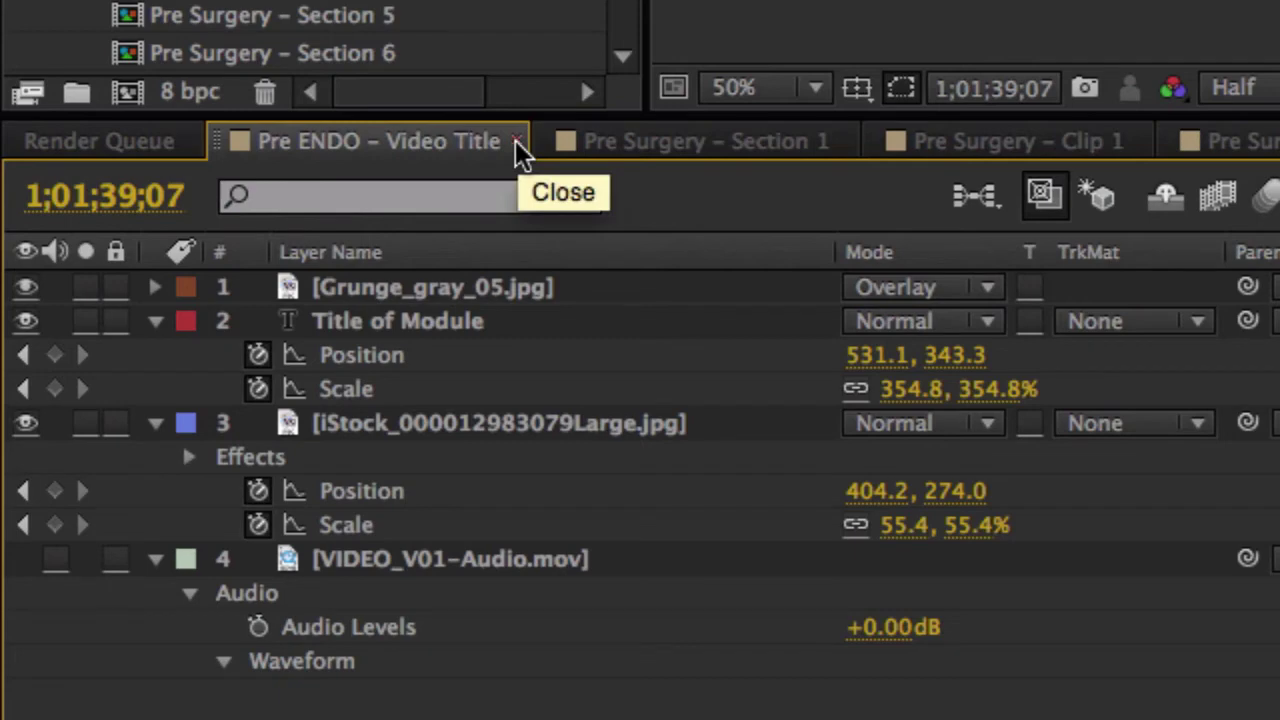
click(516, 141)
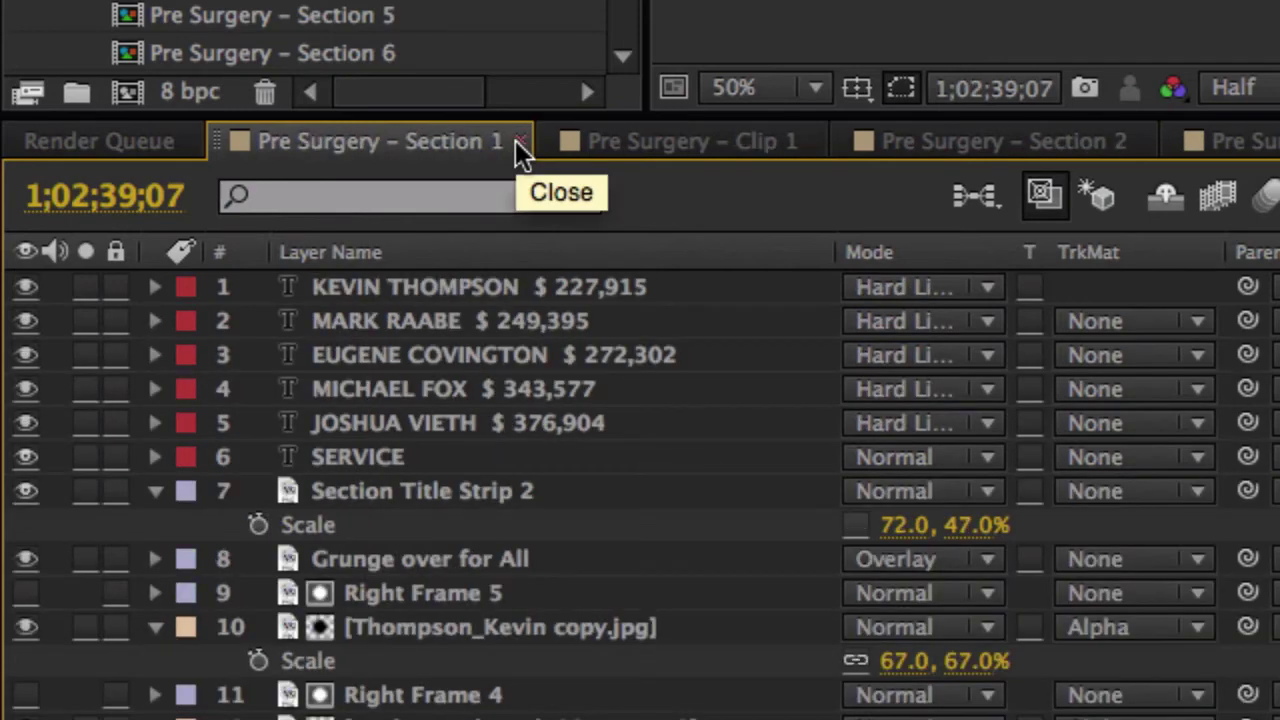
click(519, 142)
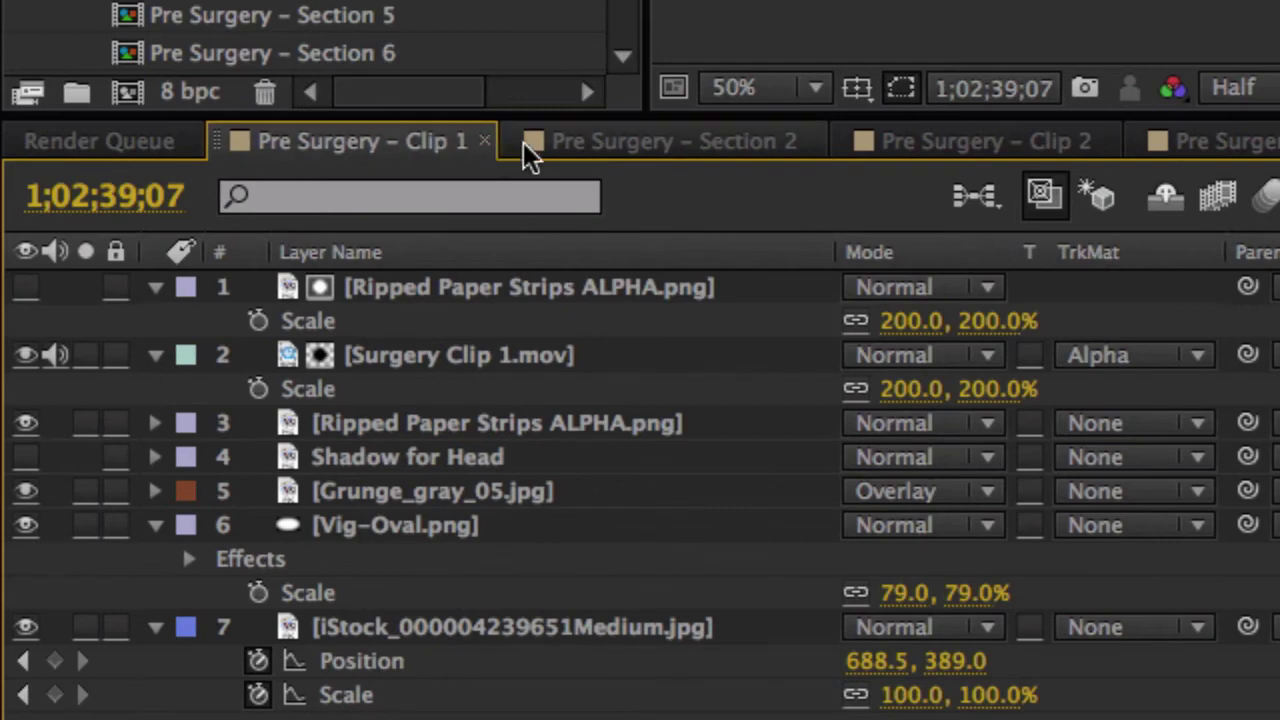
click(487, 141)
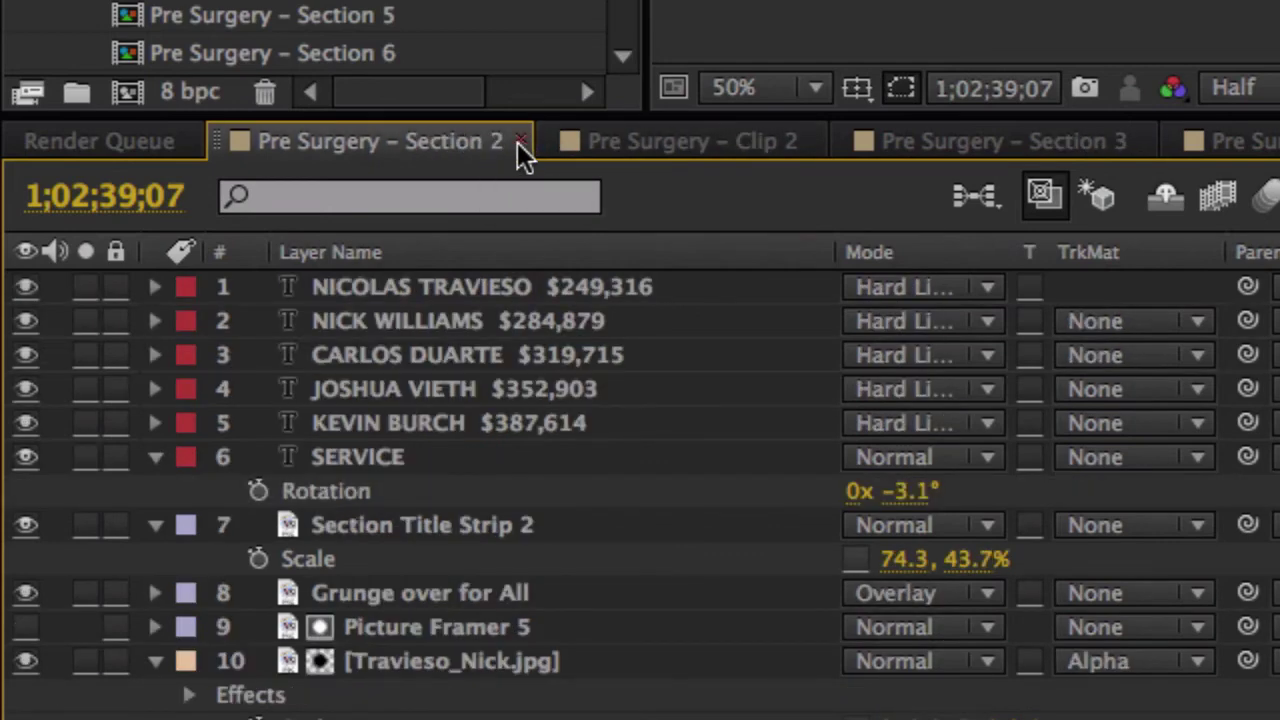
click(521, 142)
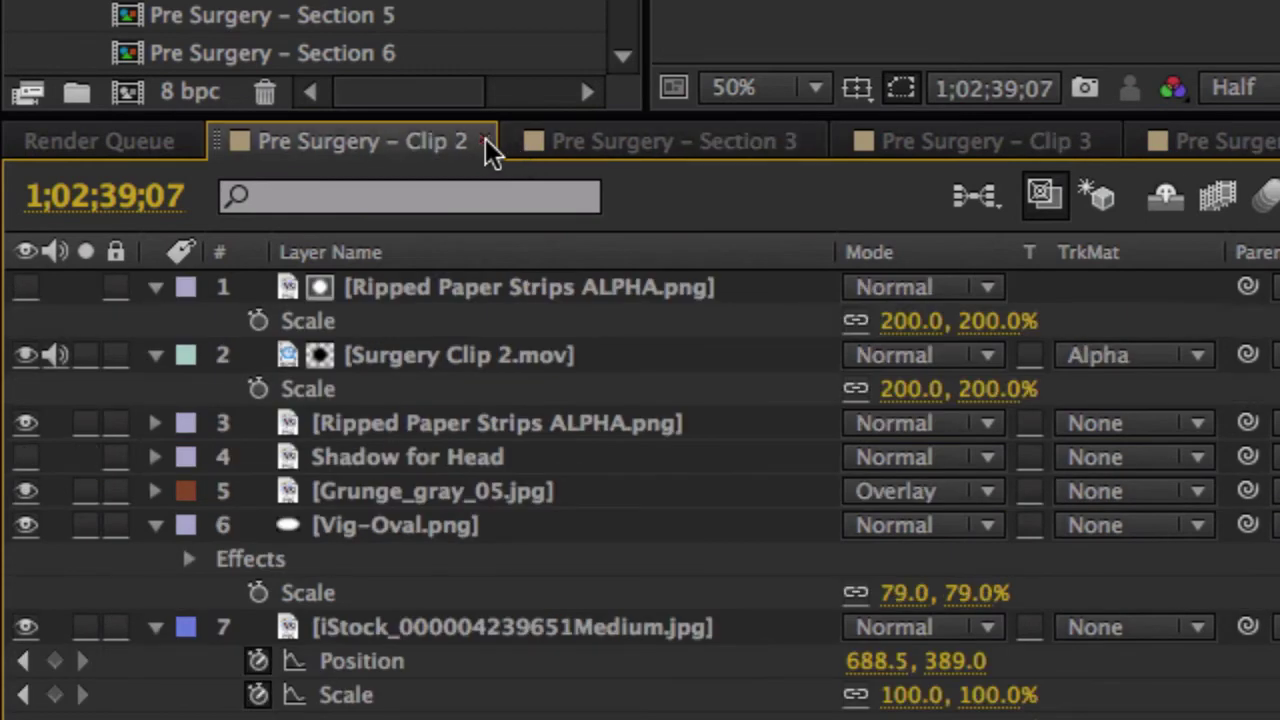
click(485, 141)
click(521, 142)
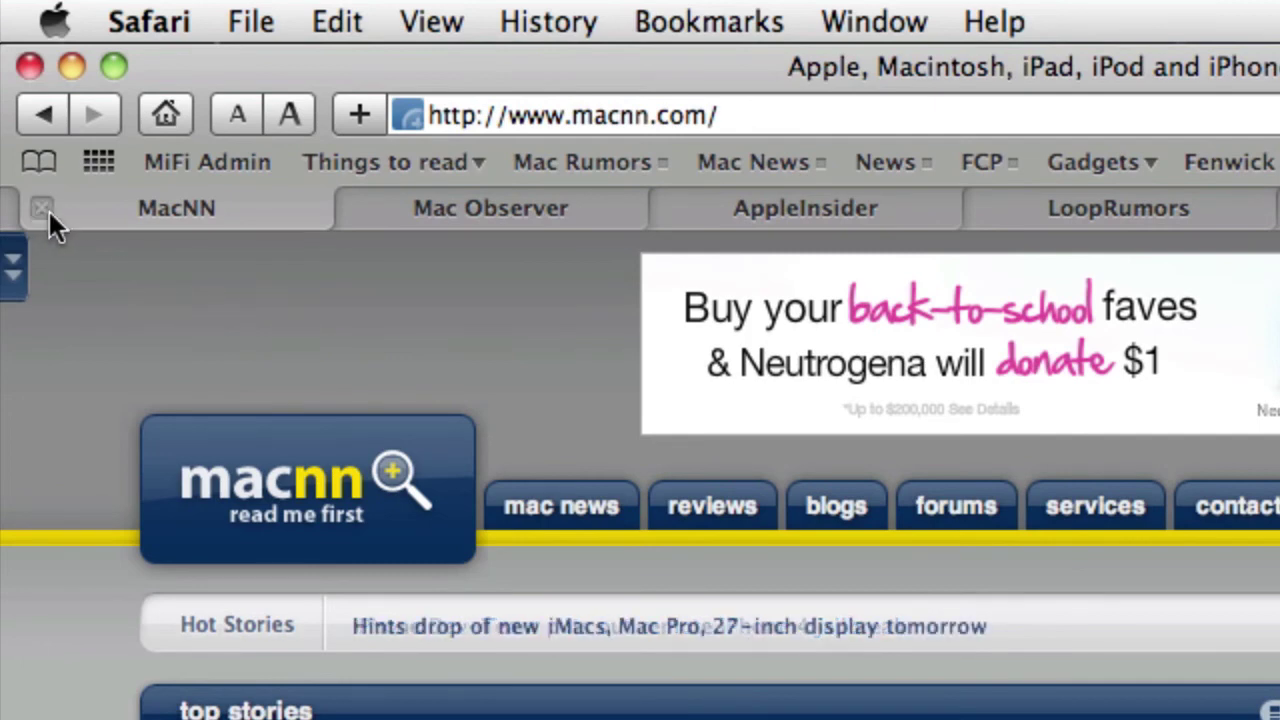
Close the MacNN, Mac Observer and AppleInsider tabs in Safari, leaving LoopRumors.
click(44, 209)
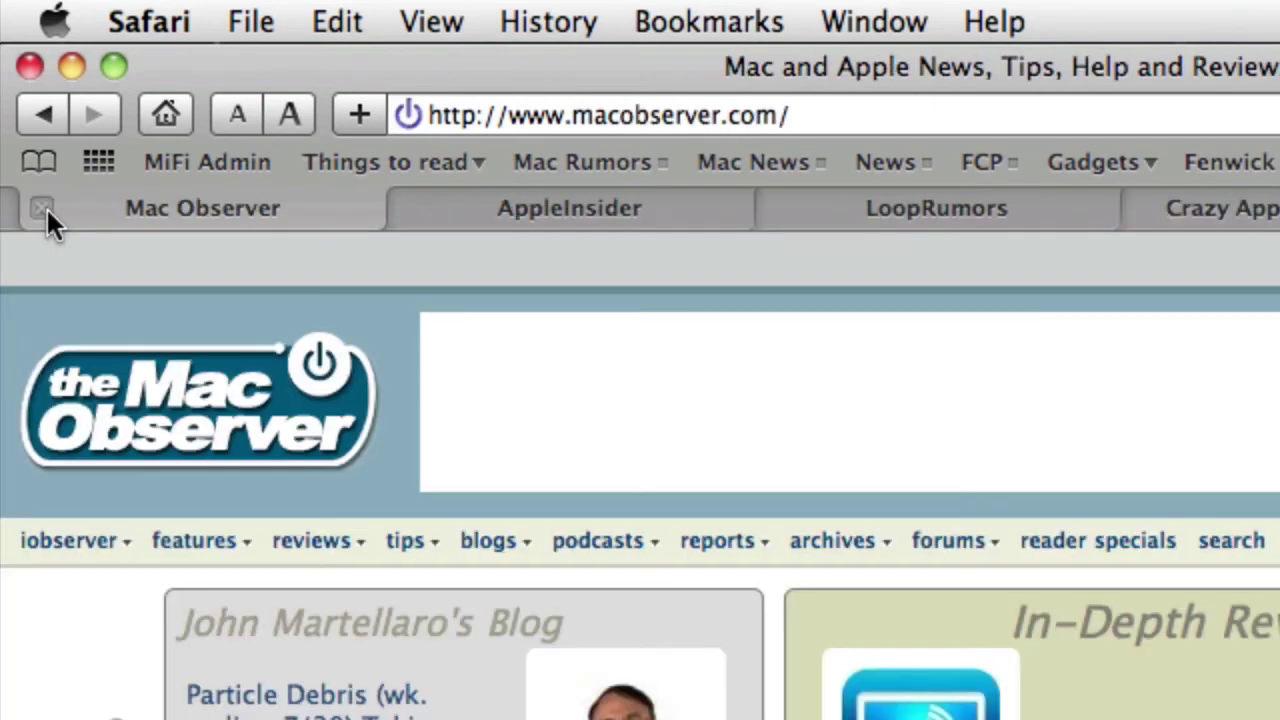
click(42, 208)
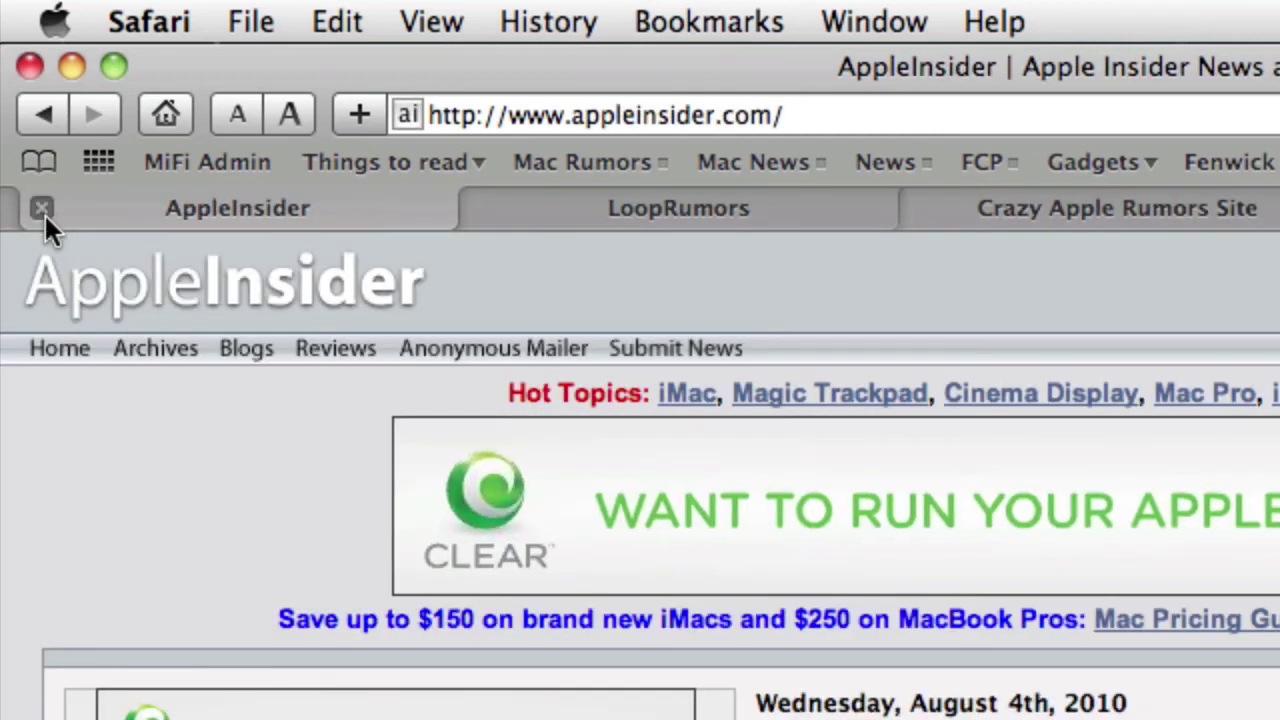
click(44, 212)
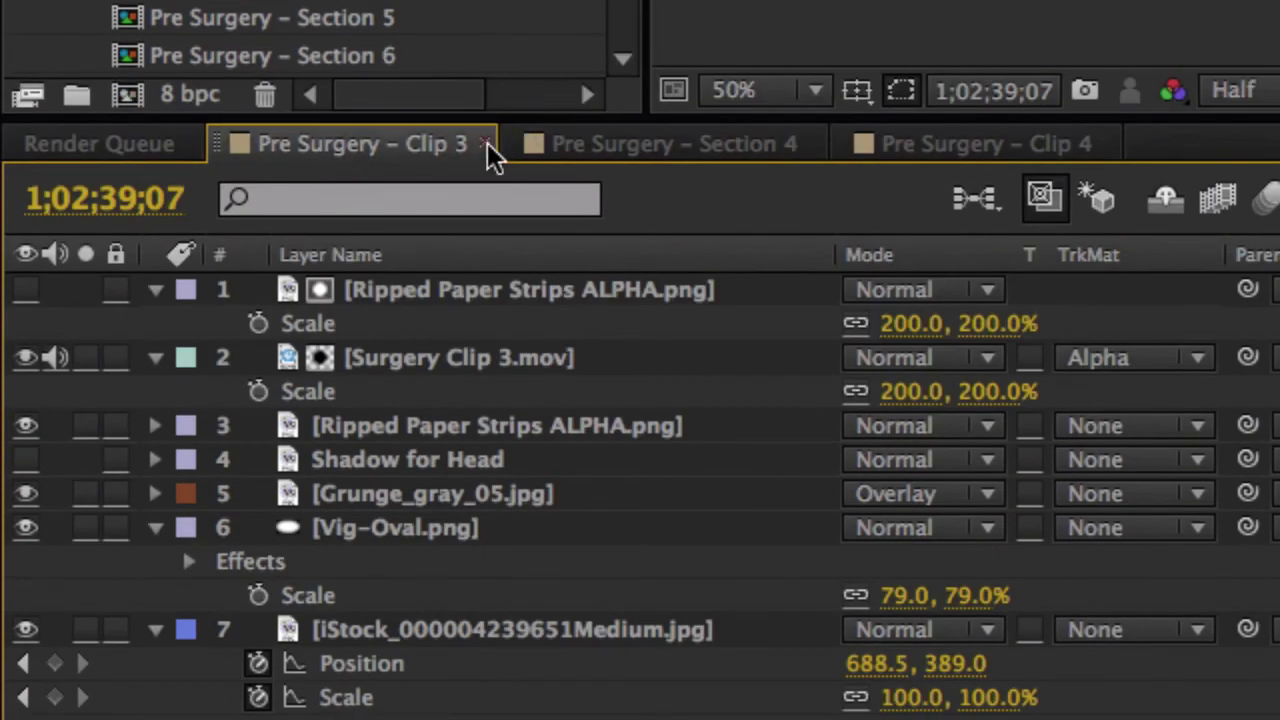
Close the Pre Surgery – Clip 3, Section 4 and Clip 4 composition tabs.
click(489, 143)
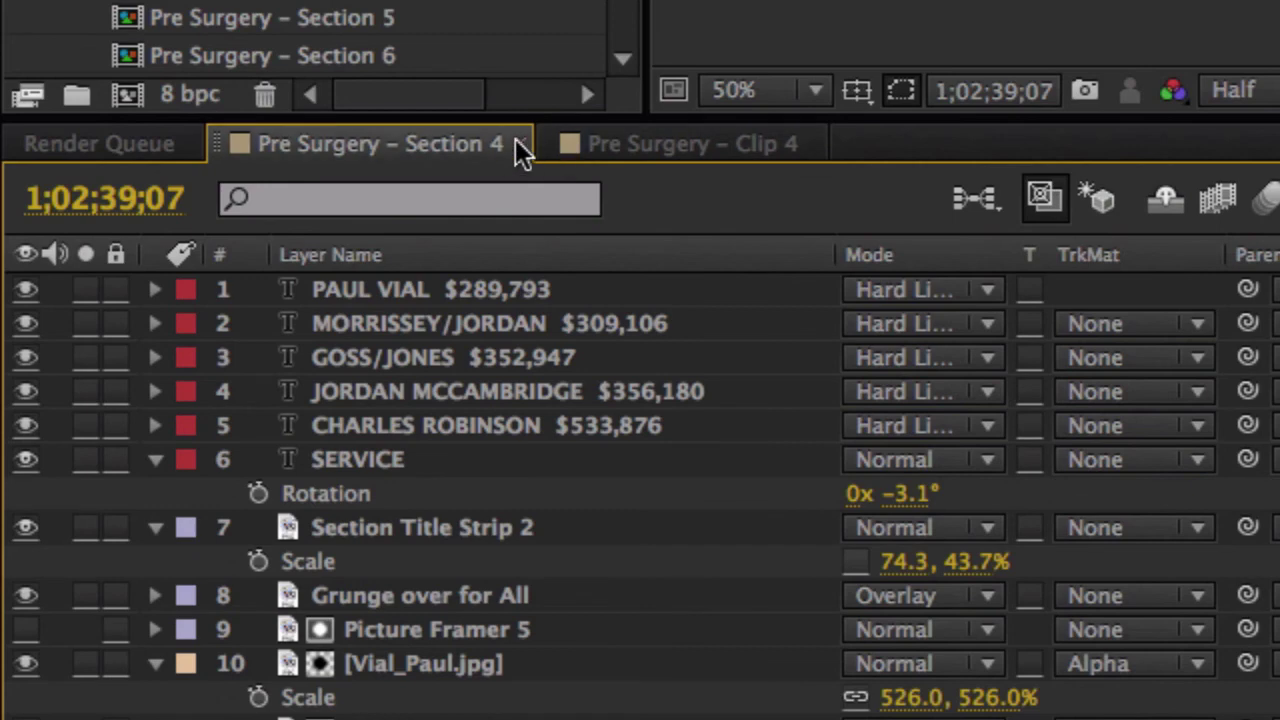
click(521, 143)
click(482, 148)
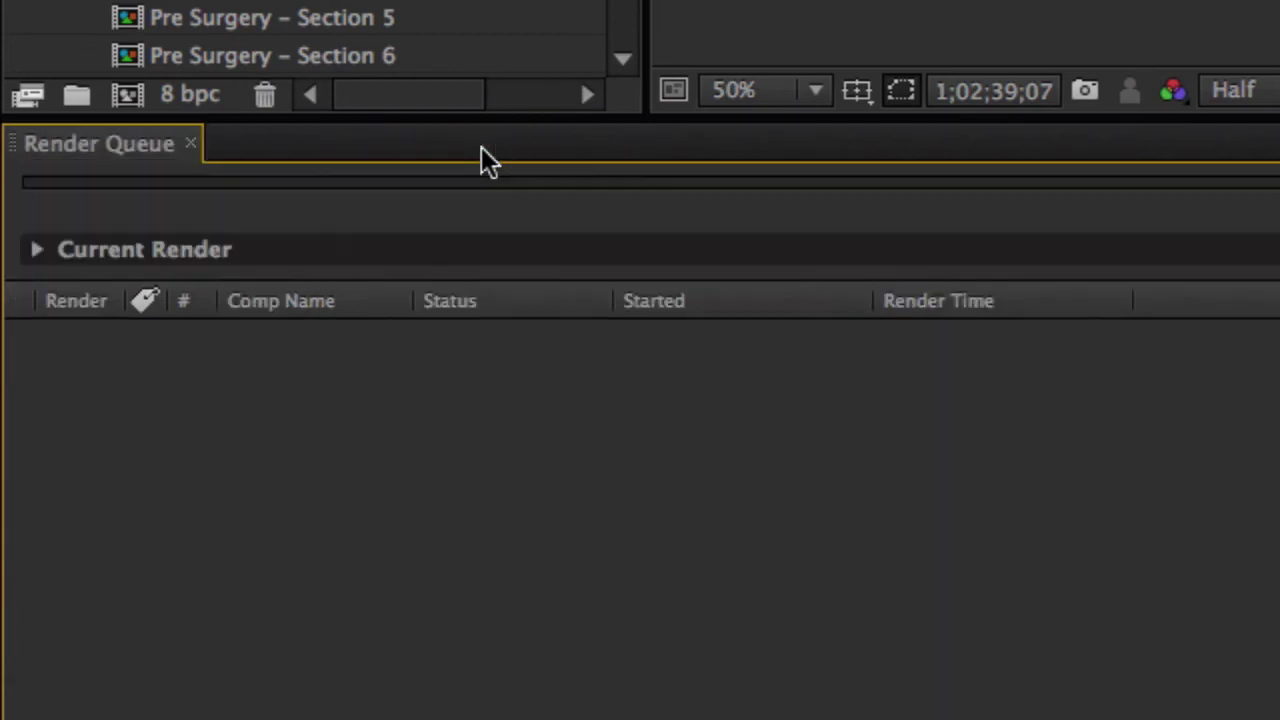